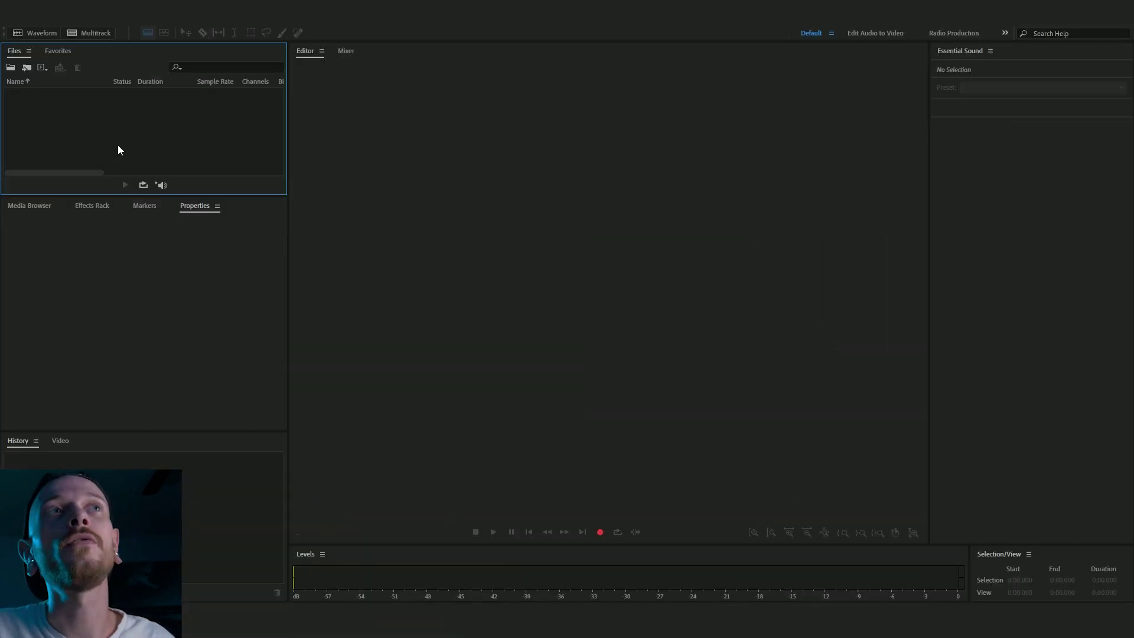
- Import the Narcotic Fueled DayDream mp3 into the Files panel
{"action": "right_click", "coordinate": [110, 108]}
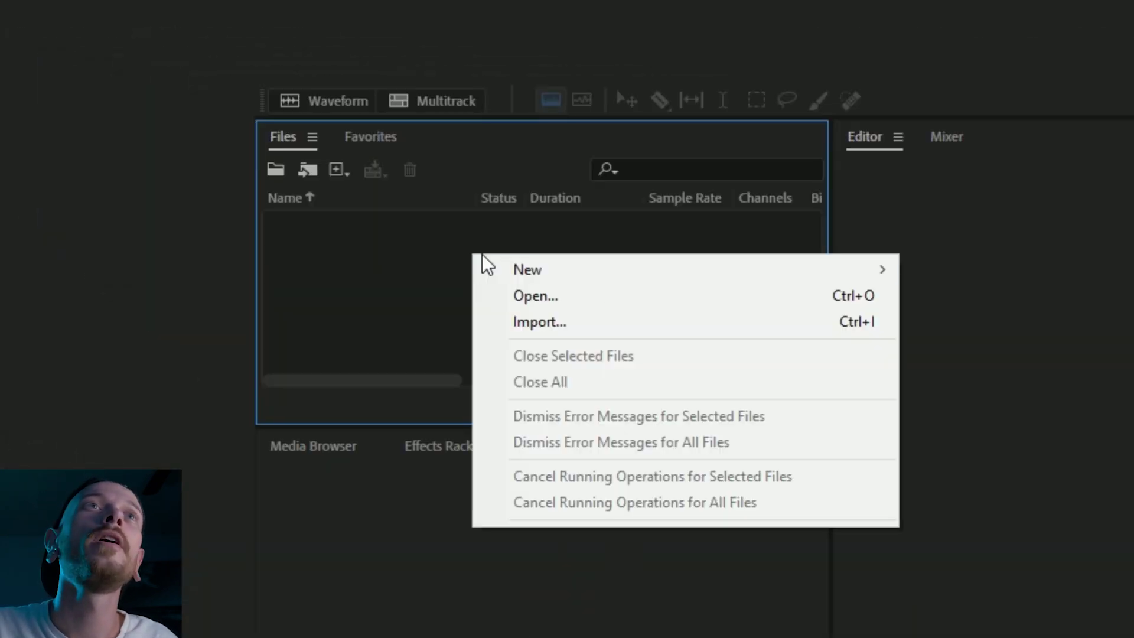
{"action": "left_click", "coordinate": [622, 323]}
{"action": "left_click", "coordinate": [182, 107]}
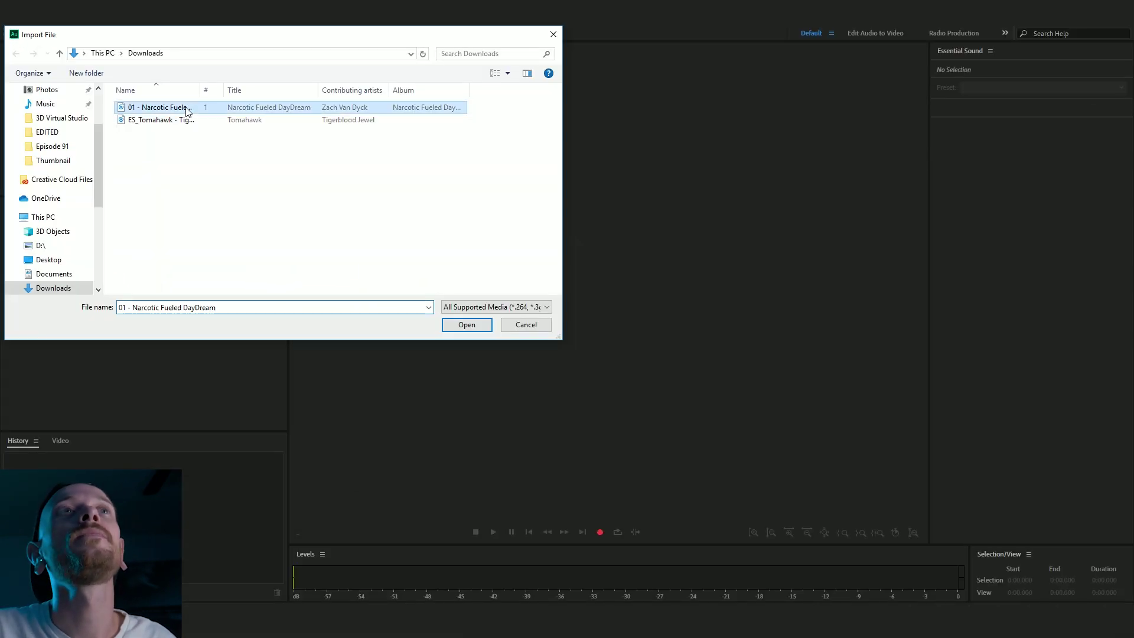
{"action": "left_click", "coordinate": [472, 326]}
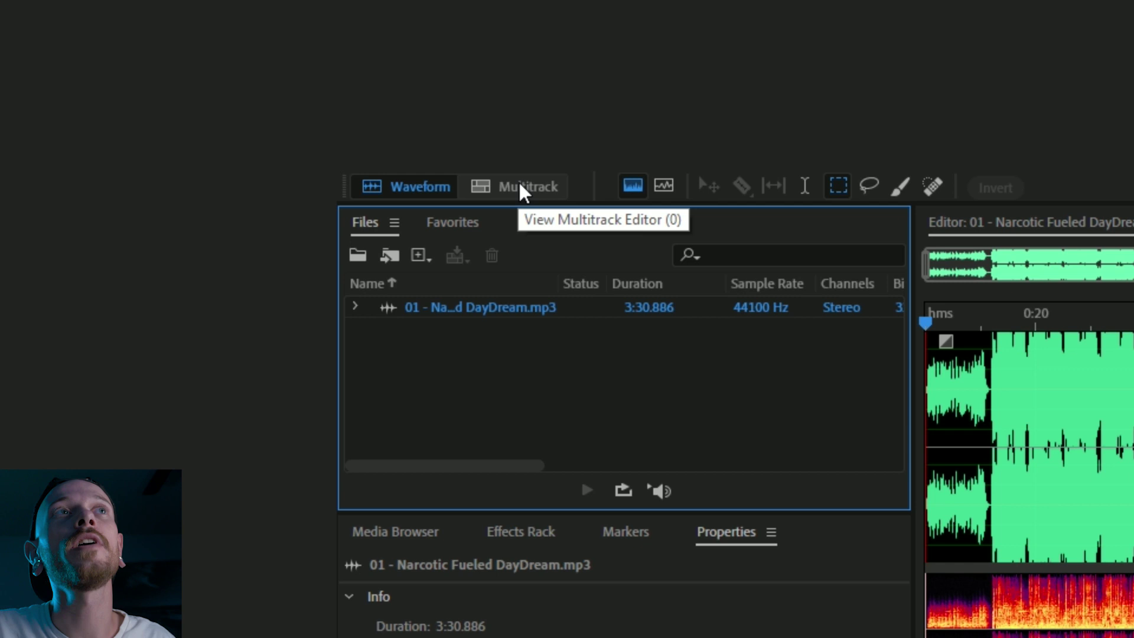
- Create a new named multitrack session and place the song on Track 1
{"action": "left_click", "coordinate": [520, 188]}
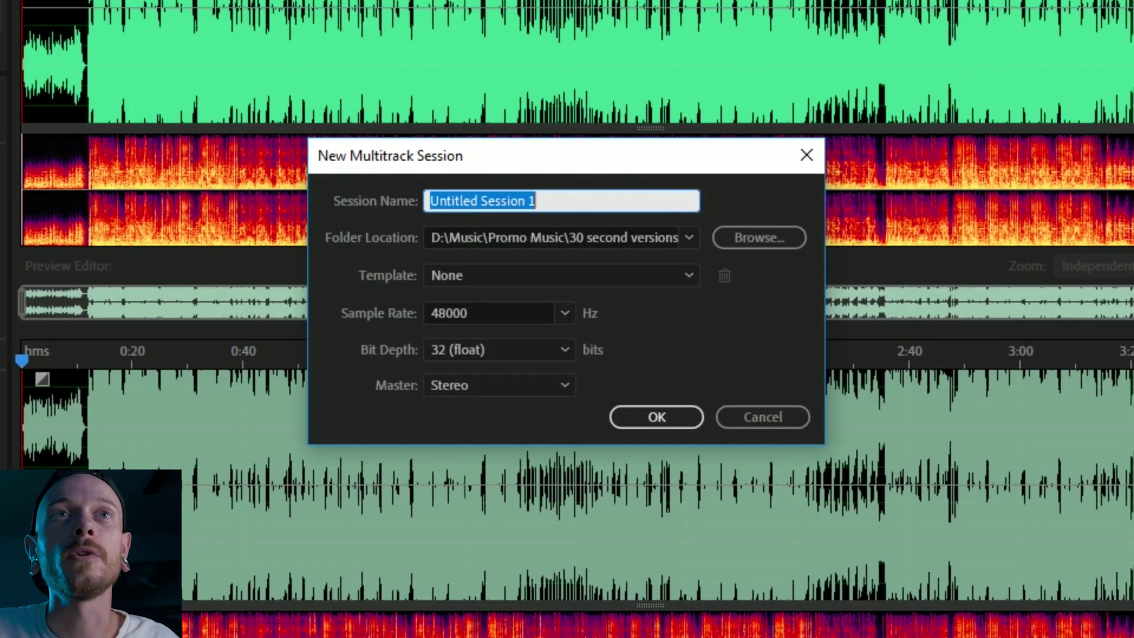
{"action": "key", "text": "Return"}
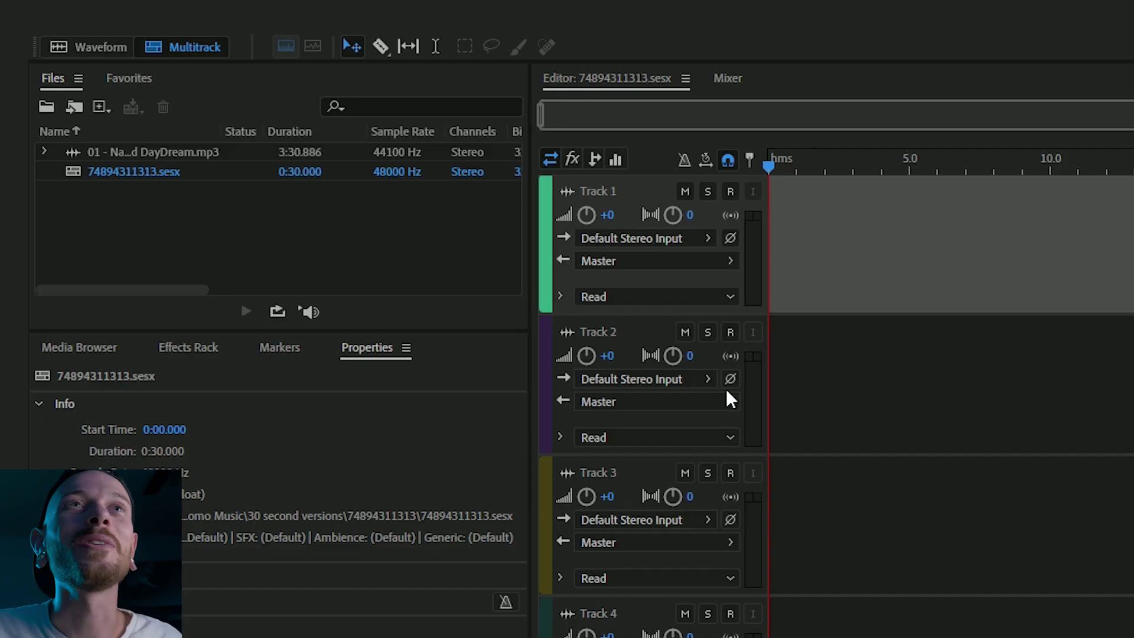
{"action": "left_click_drag", "start_coordinate": [119, 150], "coordinate": [779, 224]}
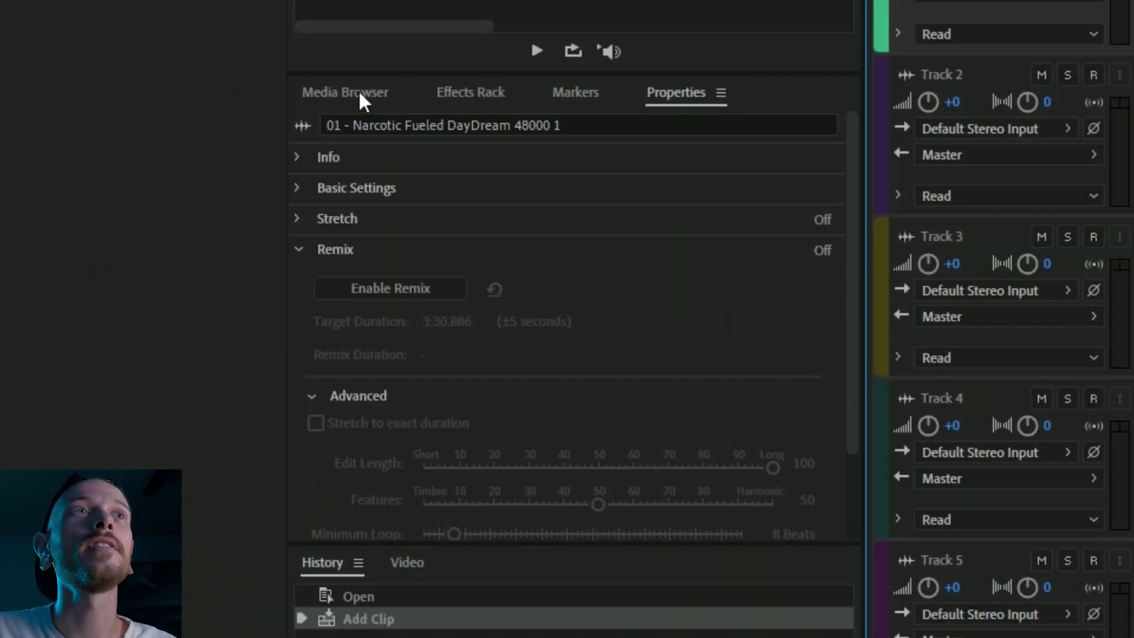
- Browse the neighbouring panels, then return to the clip's Properties with Remix expanded
{"action": "left_click", "coordinate": [354, 94]}
{"action": "left_click", "coordinate": [486, 97]}
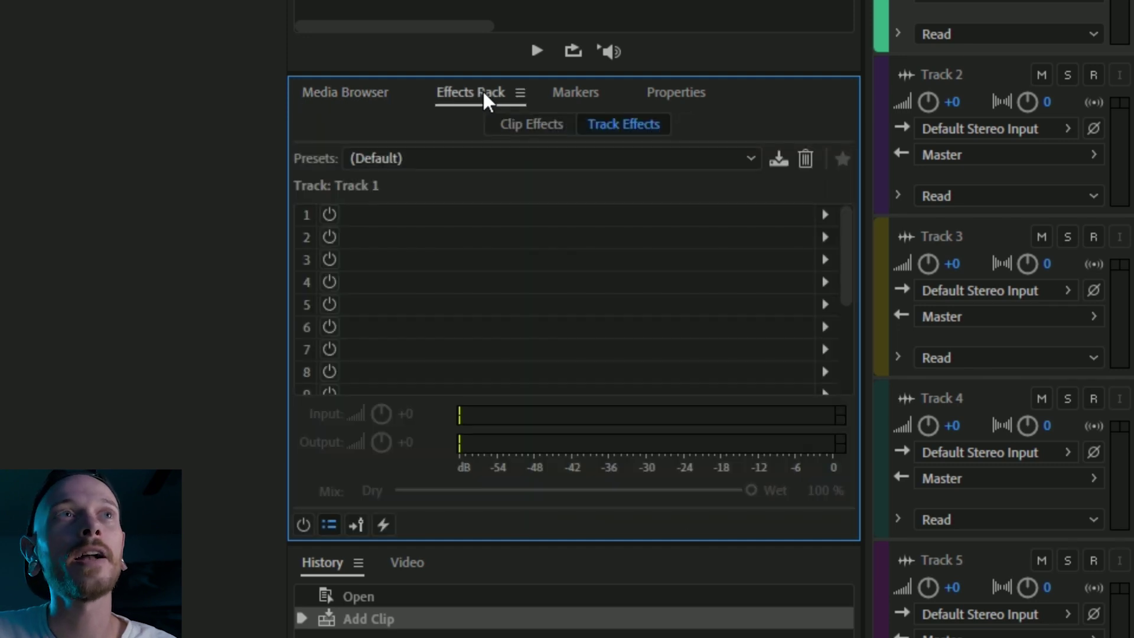
{"action": "left_click", "coordinate": [583, 101]}
{"action": "left_click", "coordinate": [664, 102]}
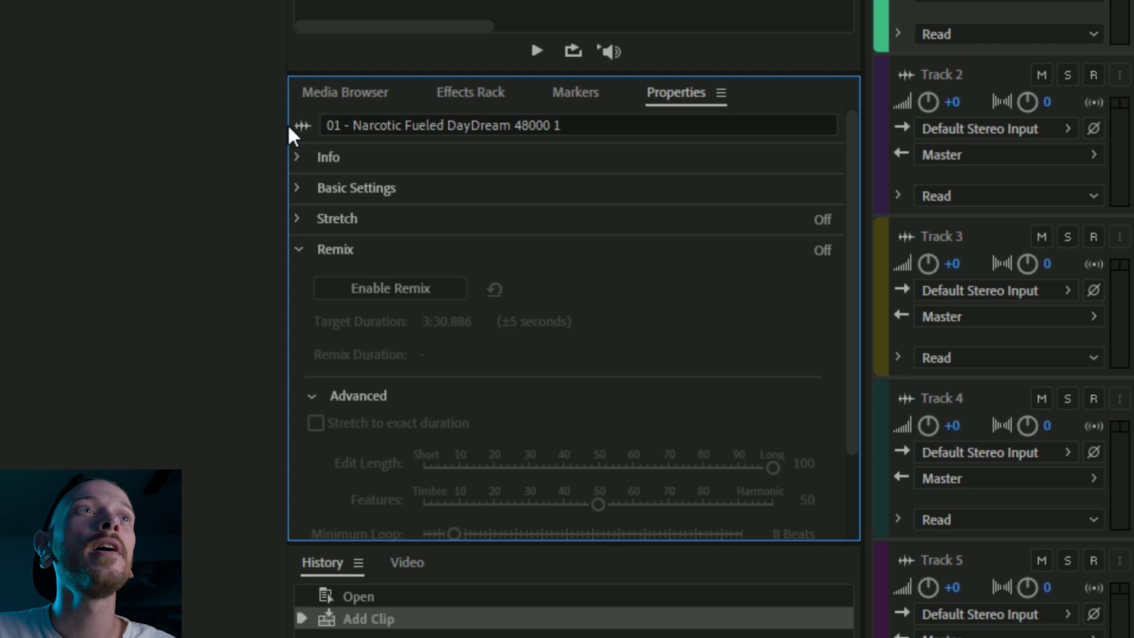
{"action": "left_click", "coordinate": [334, 250]}
{"action": "left_click", "coordinate": [345, 258]}
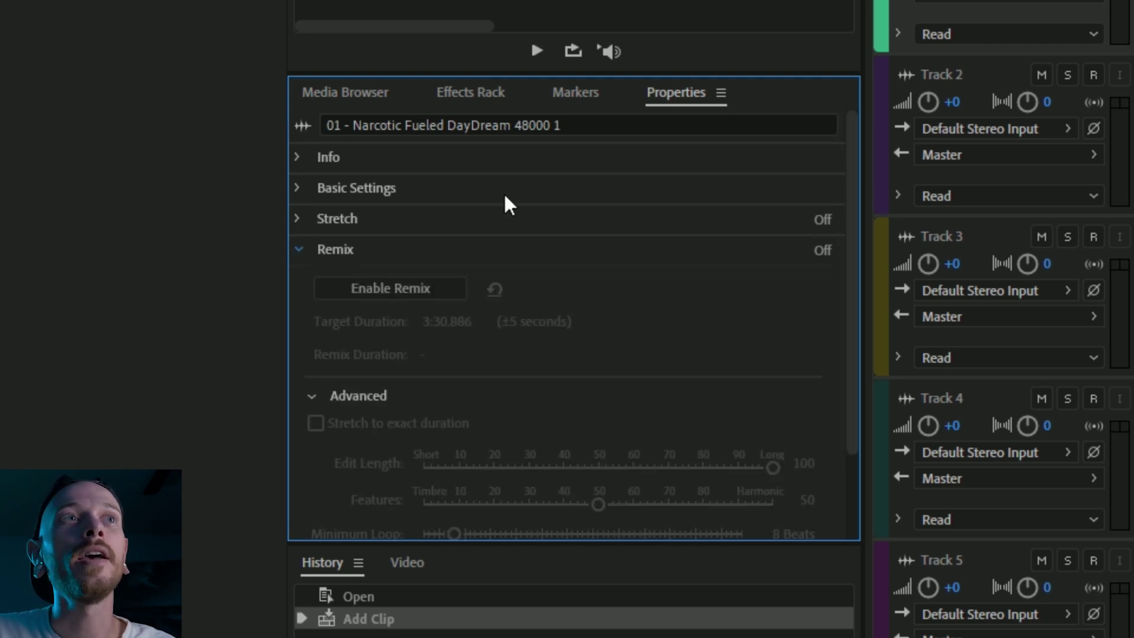
- Enable Remix on the song clip and set Target Duration to 1:00:00.000
{"action": "left_click", "coordinate": [423, 295]}
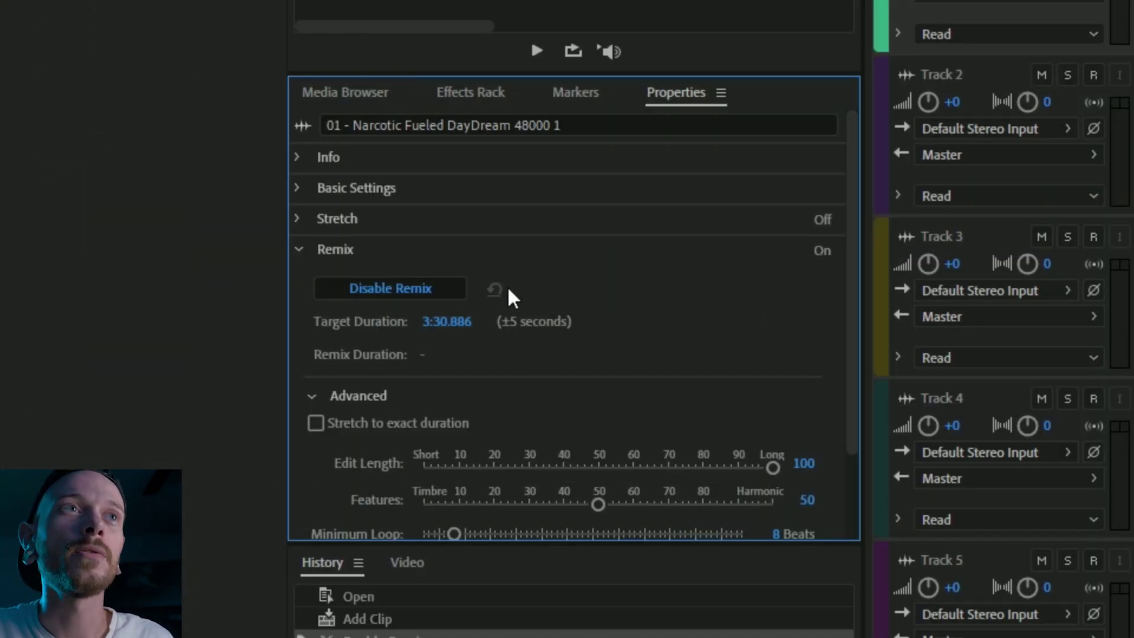
{"action": "left_click", "coordinate": [435, 316]}
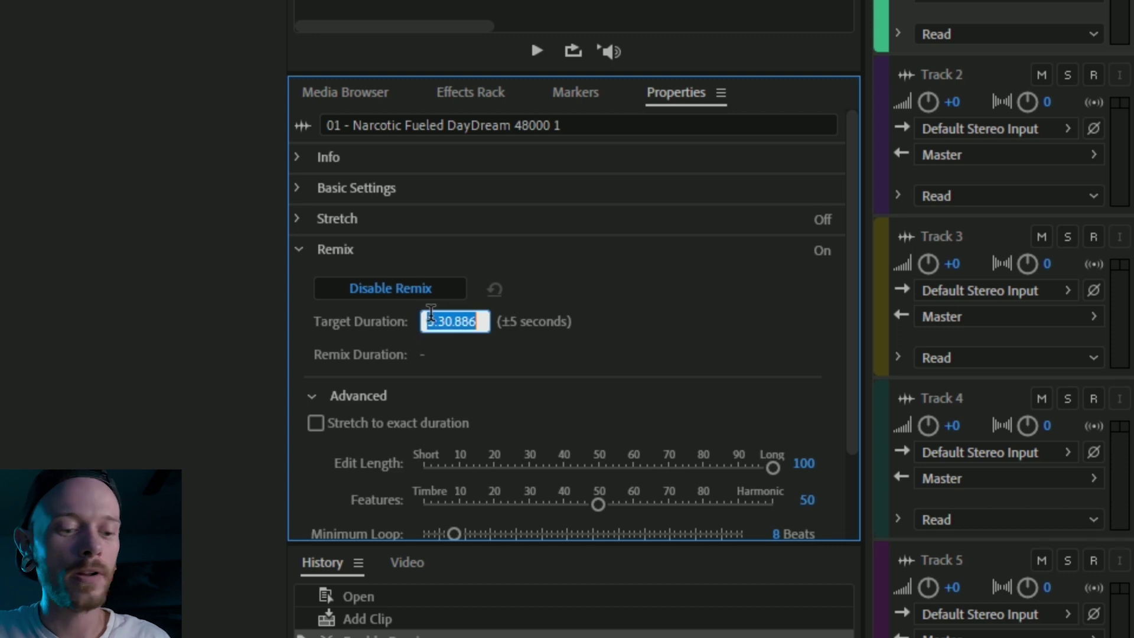
{"action": "left_click", "coordinate": [430, 319]}
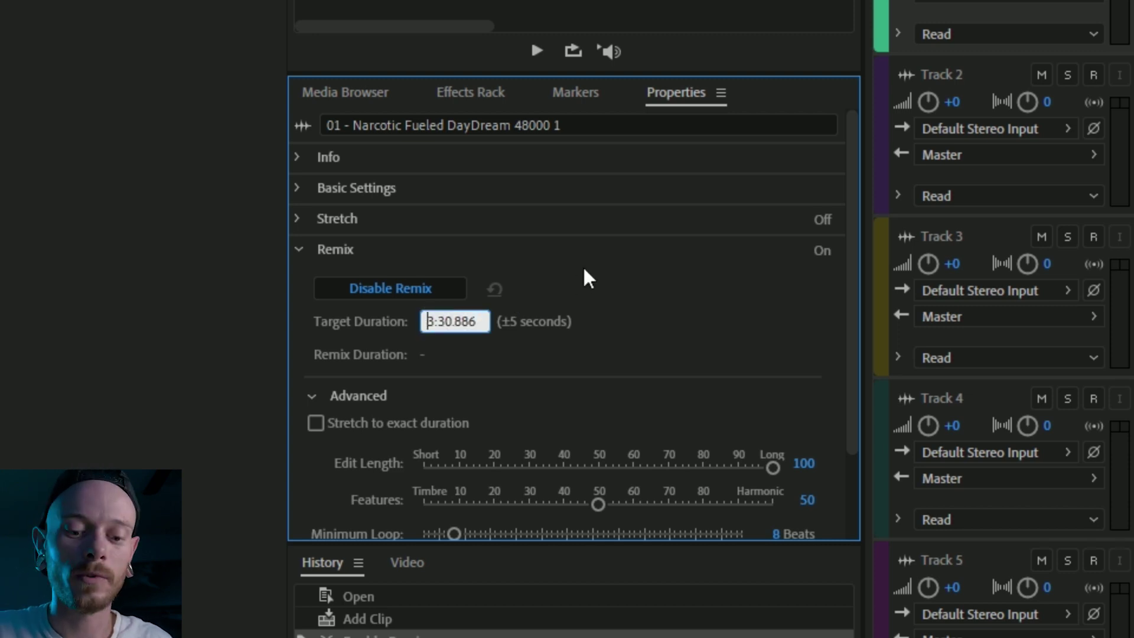
{"action": "key", "text": "Delete"}
{"action": "key", "text": "Delete"}
{"action": "key", "text": "Delete"}
{"action": "key", "text": "Delete"}
{"action": "type", "text": "000"}
{"action": "key", "text": "Return"}
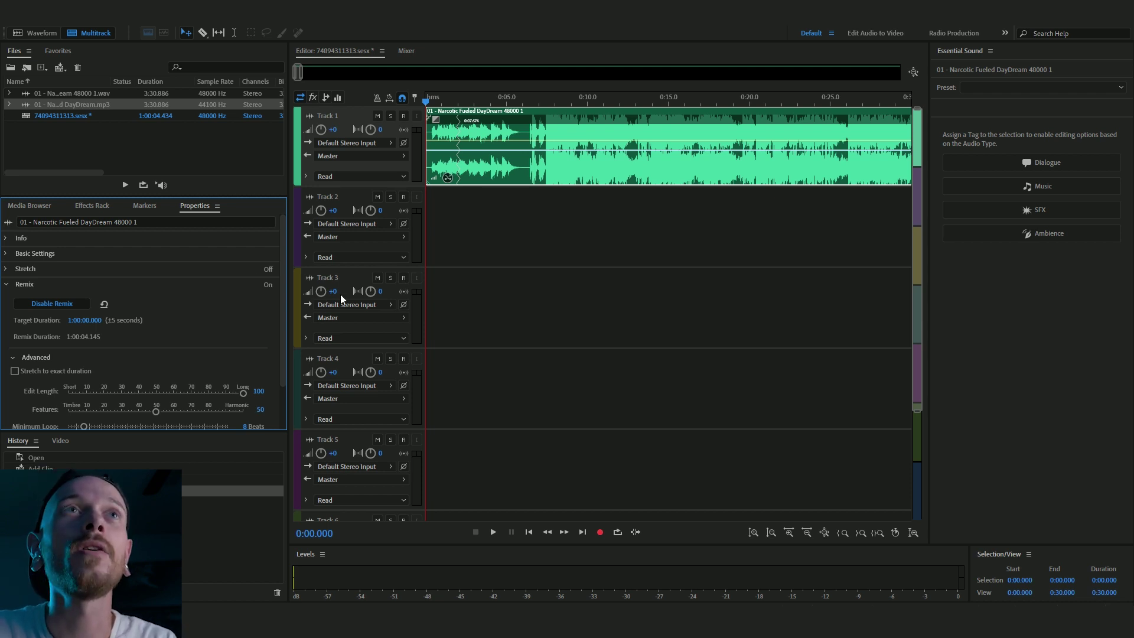
- Widen the zoom navigator until the full 1:00:04 remixed clip fits the editor
{"action": "left_click_drag", "start_coordinate": [303, 73], "coordinate": [330, 74]}
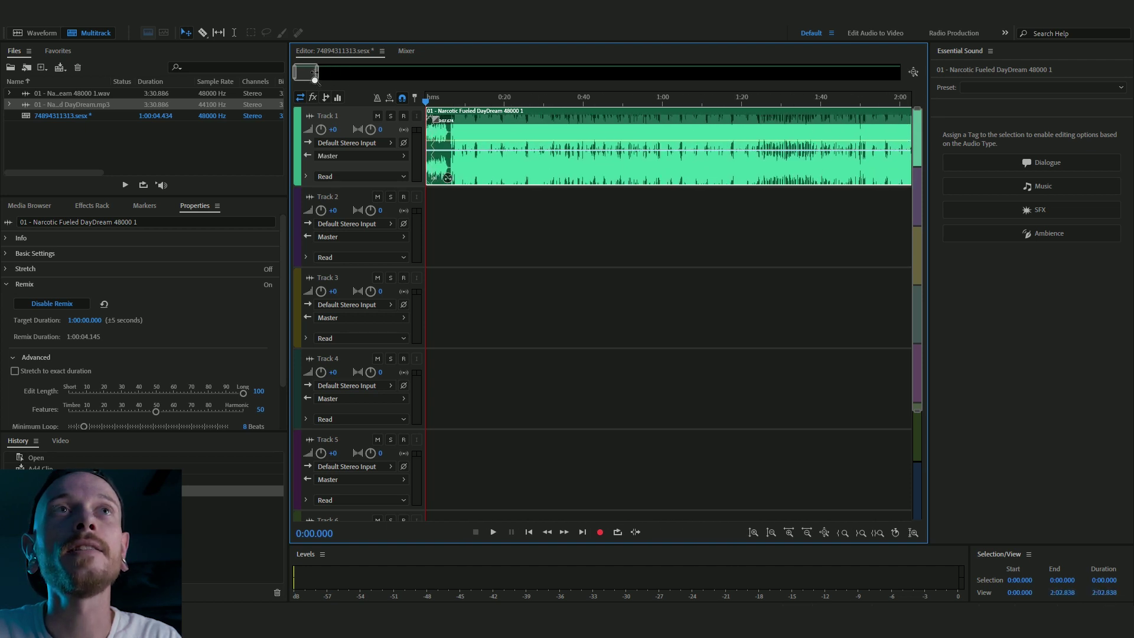
{"action": "left_click_drag", "start_coordinate": [330, 73], "coordinate": [875, 99]}
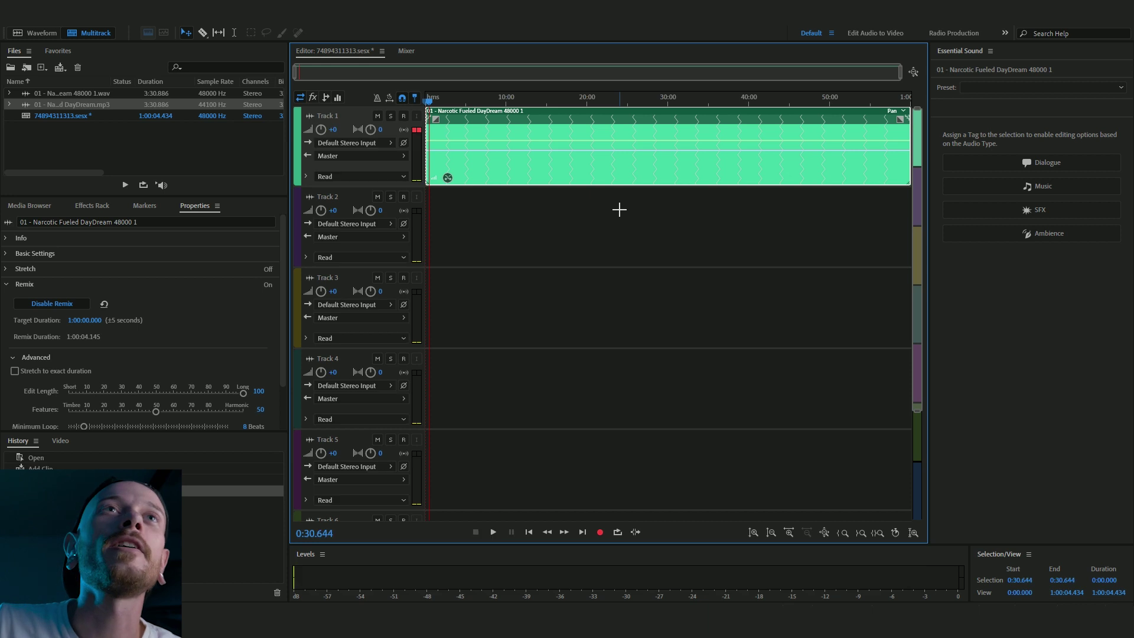
- Zoom the timeline in on the first few minutes, showing two-minute steps
{"action": "left_click", "coordinate": [444, 98]}
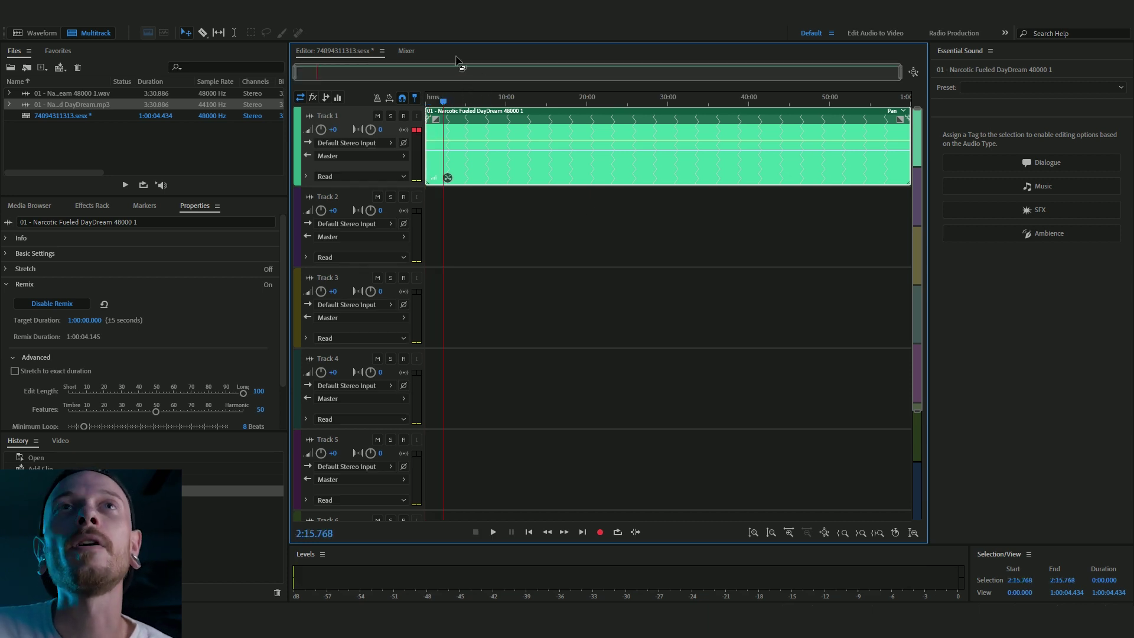
{"action": "left_click_drag", "start_coordinate": [900, 72], "coordinate": [437, 75]}
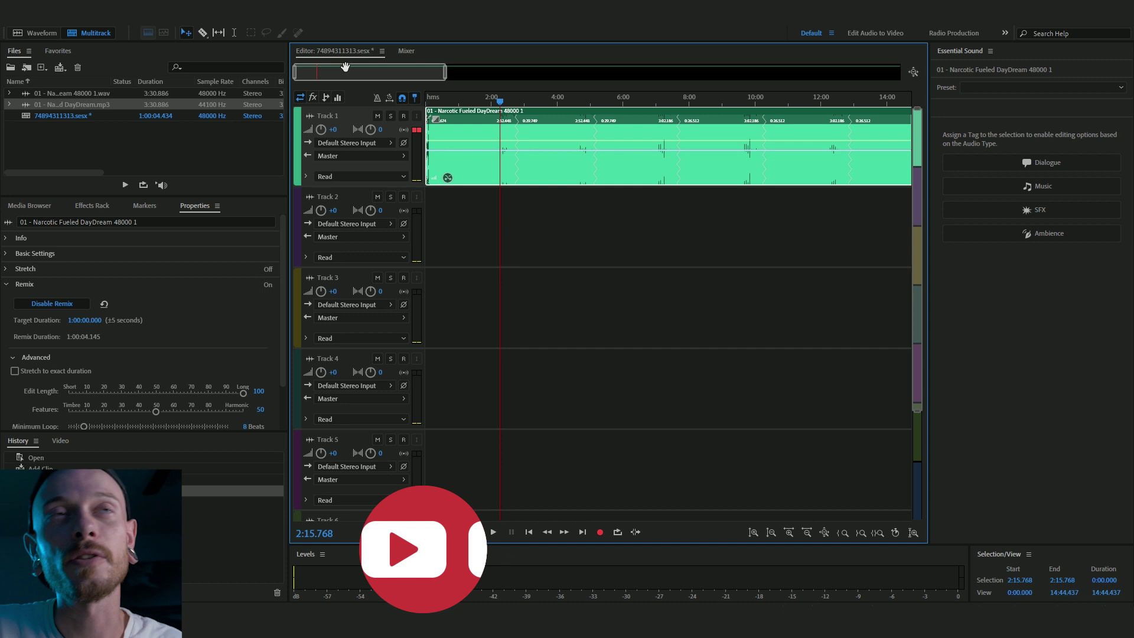
{"action": "left_click_drag", "start_coordinate": [297, 71], "coordinate": [357, 72]}
{"action": "left_click_drag", "start_coordinate": [124, 43], "coordinate": [0, 43]}
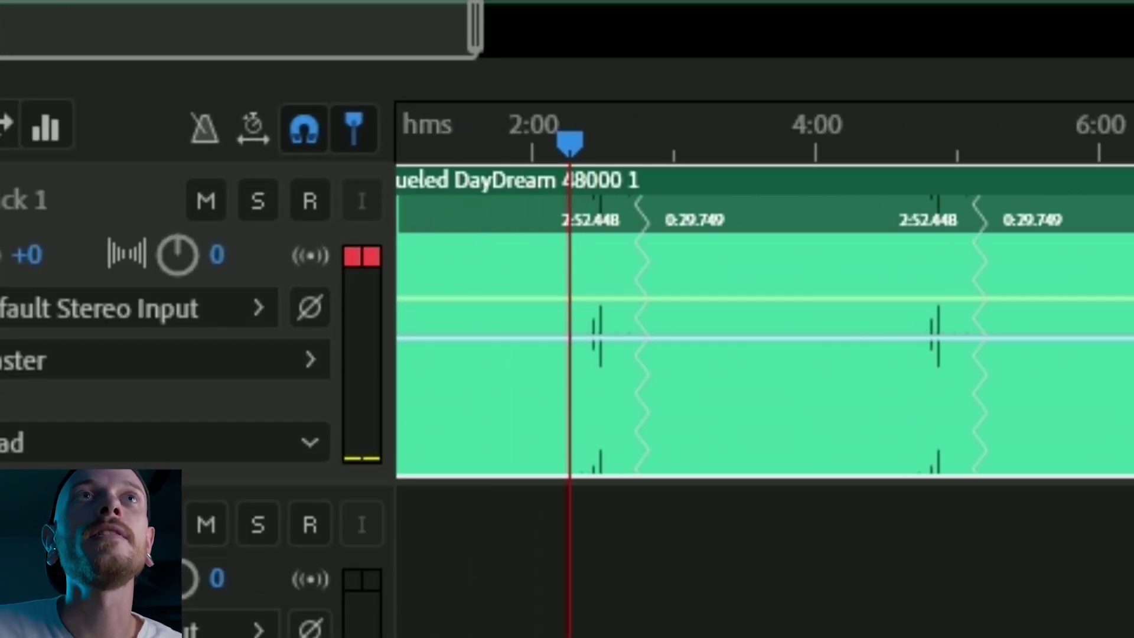
- Place the playhead near 2:40 and play the remix toward its first join
{"action": "left_click", "coordinate": [617, 145]}
{"action": "mouse_move", "coordinate": [617, 144]}
{"action": "left_mouse_down"}
{"action": "mouse_move", "coordinate": [643, 153]}
{"action": "mouse_move", "coordinate": [629, 144]}
{"action": "mouse_move", "coordinate": [611, 159]}
{"action": "left_mouse_up"}
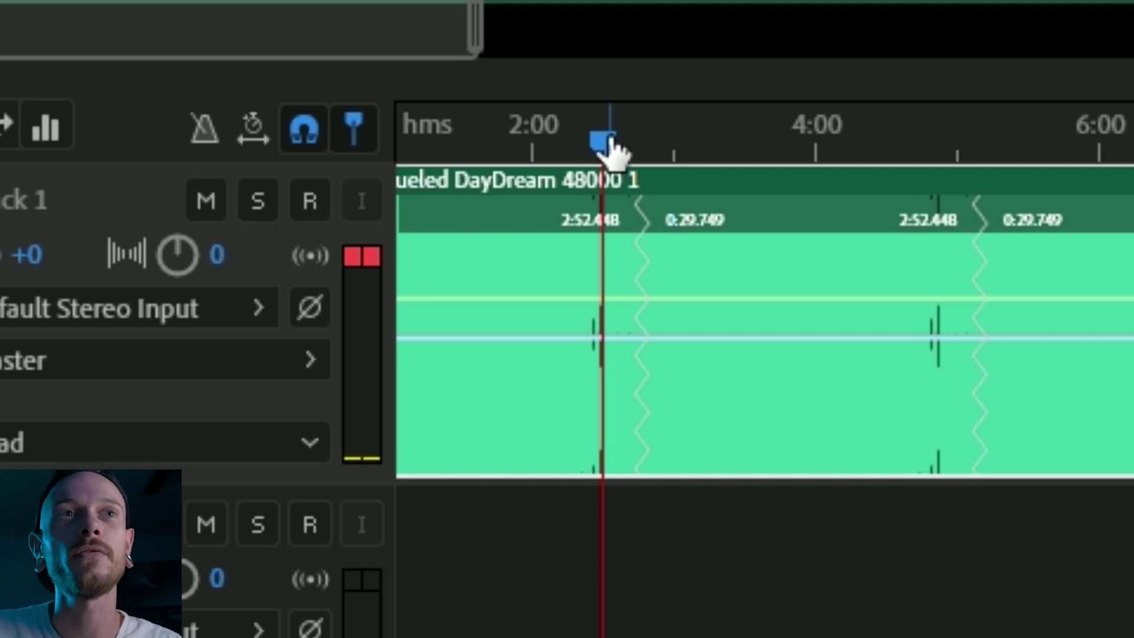
{"action": "key", "text": "space"}
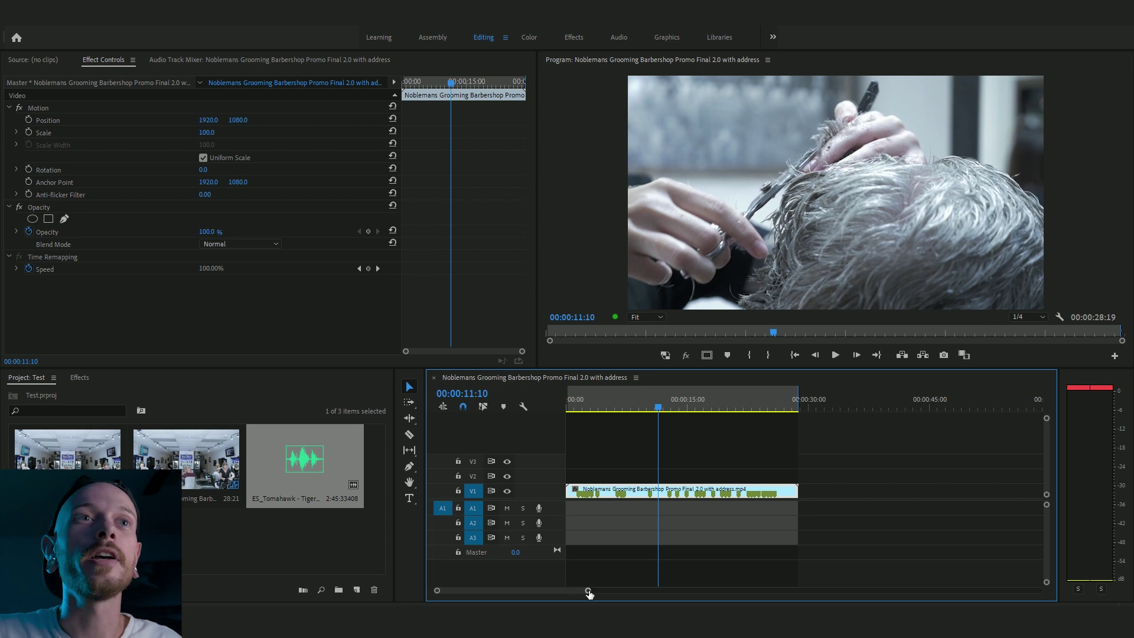
- Drop ES_Tomahawk onto A1 and send the clip via Edit Clip In Adobe Audition
{"action": "left_click_drag", "start_coordinate": [589, 592], "coordinate": [737, 590]}
{"action": "left_click_drag", "start_coordinate": [311, 462], "coordinate": [576, 510]}
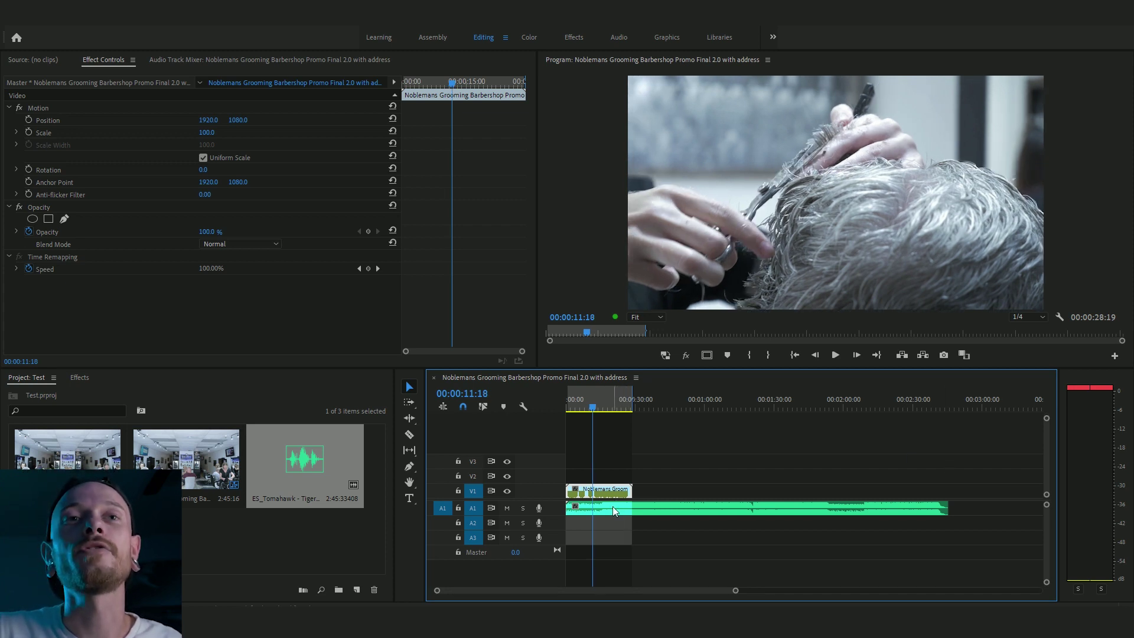
{"action": "left_click", "coordinate": [612, 507]}
{"action": "right_click", "coordinate": [612, 509]}
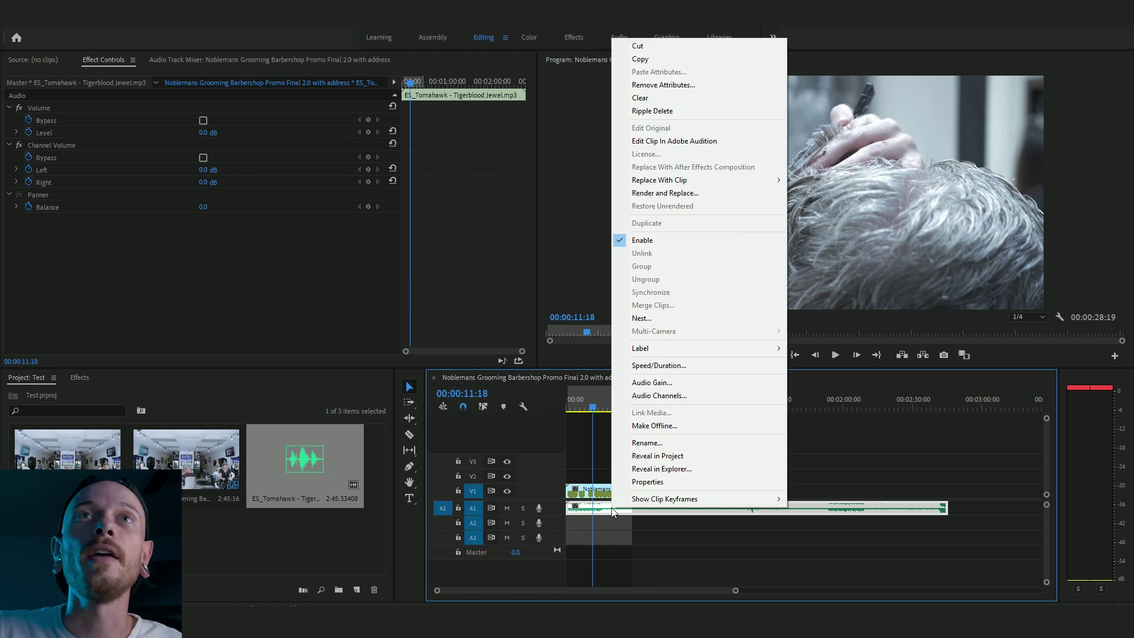
{"action": "left_click", "coordinate": [671, 143]}
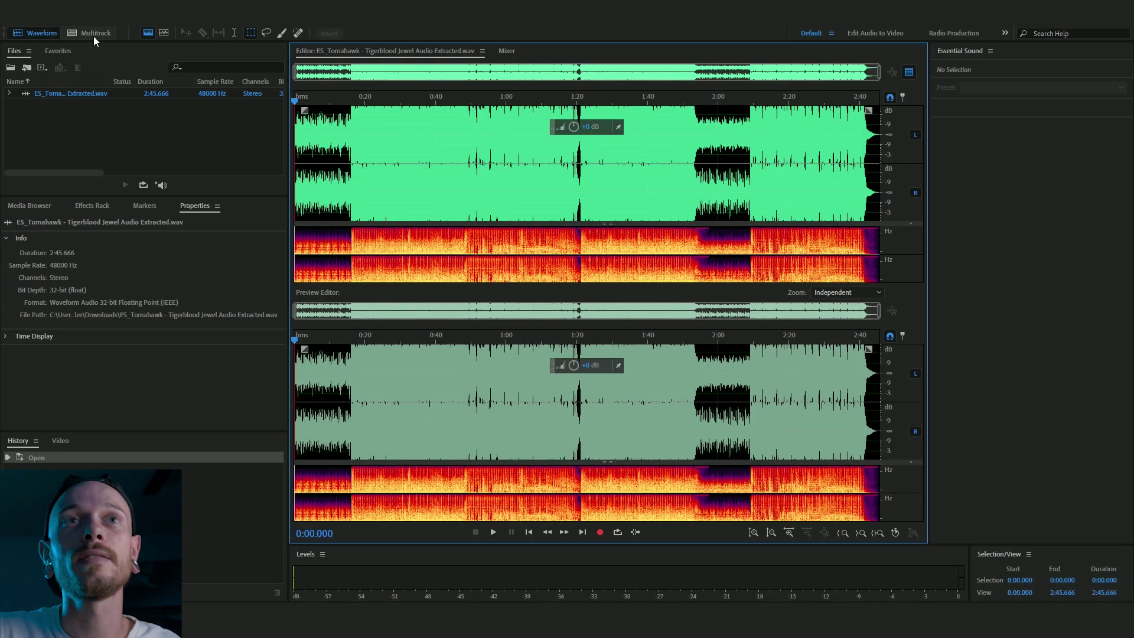
- Create multitrack session 8451 with the extracted Tomahawk WAV on Track 1
{"action": "left_click", "coordinate": [93, 37]}
{"action": "type", "text": "8"}
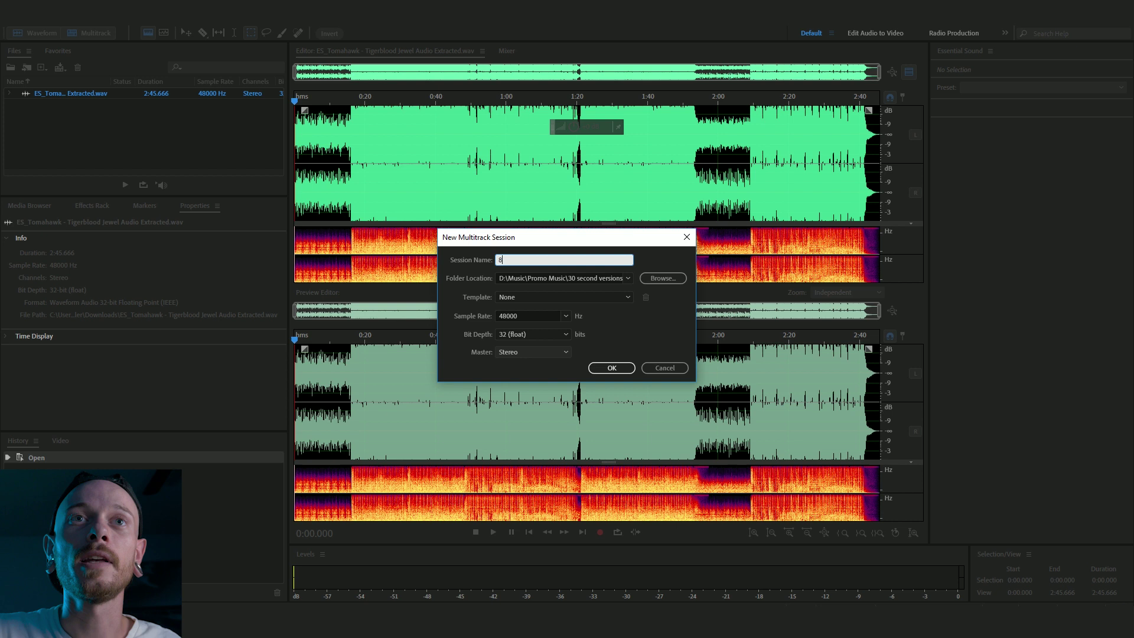
{"action": "type", "text": "451"}
{"action": "left_click", "coordinate": [611, 368]}
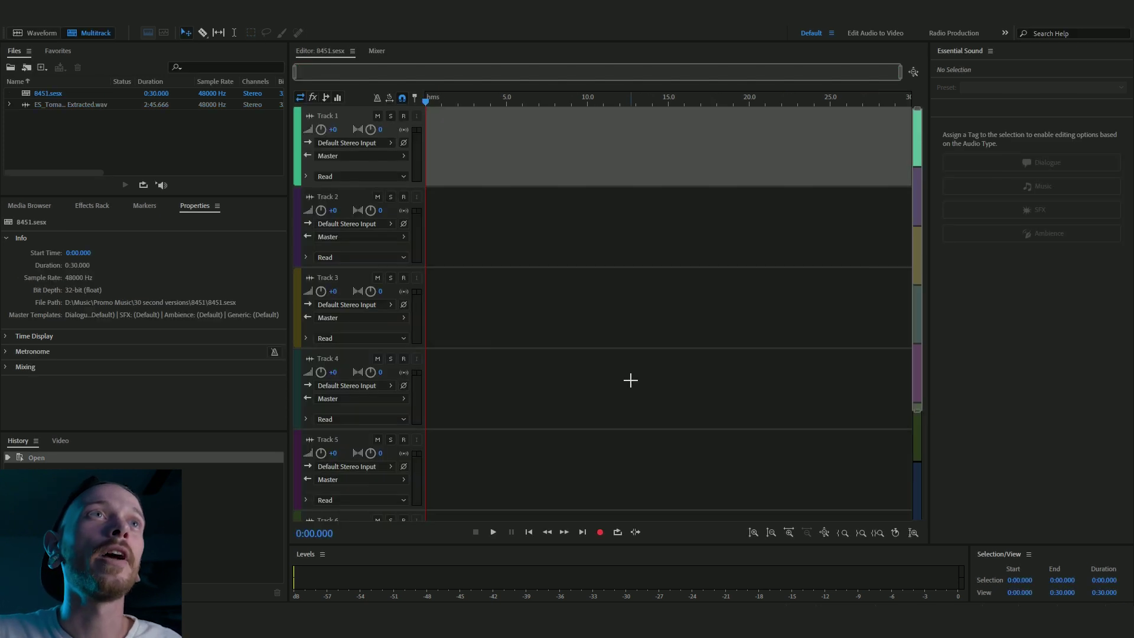
{"action": "left_click_drag", "start_coordinate": [89, 104], "coordinate": [423, 126]}
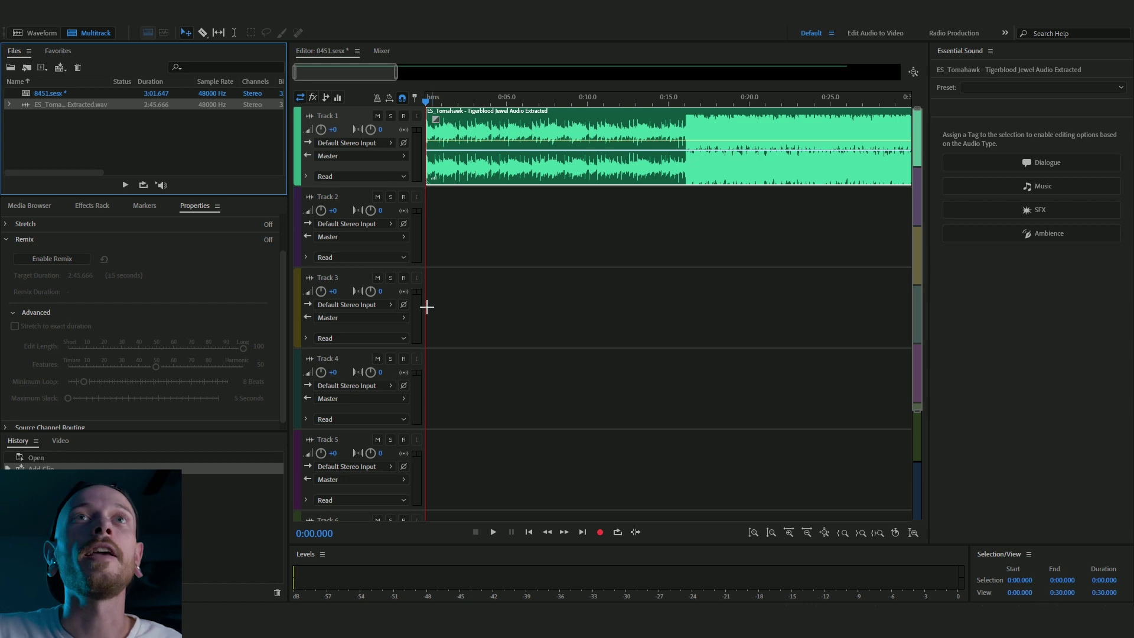
- Enable Remix and drag the clip end shorter for a 1:40 target
{"action": "left_click", "coordinate": [73, 259]}
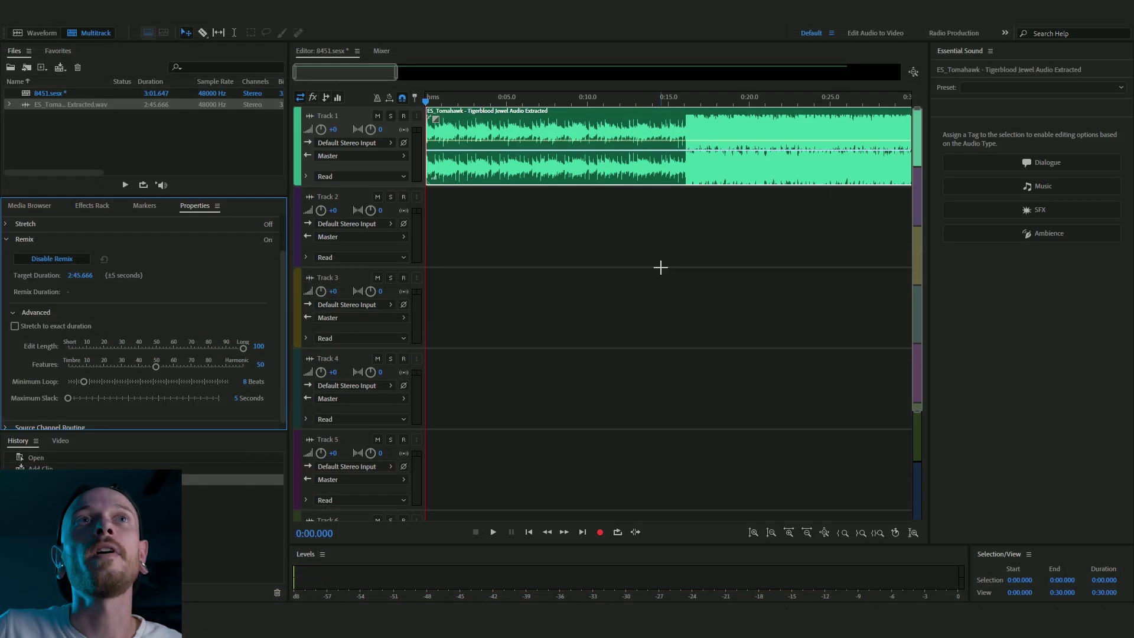
{"action": "left_click", "coordinate": [617, 122]}
{"action": "left_click_drag", "start_coordinate": [407, 74], "coordinate": [879, 73]}
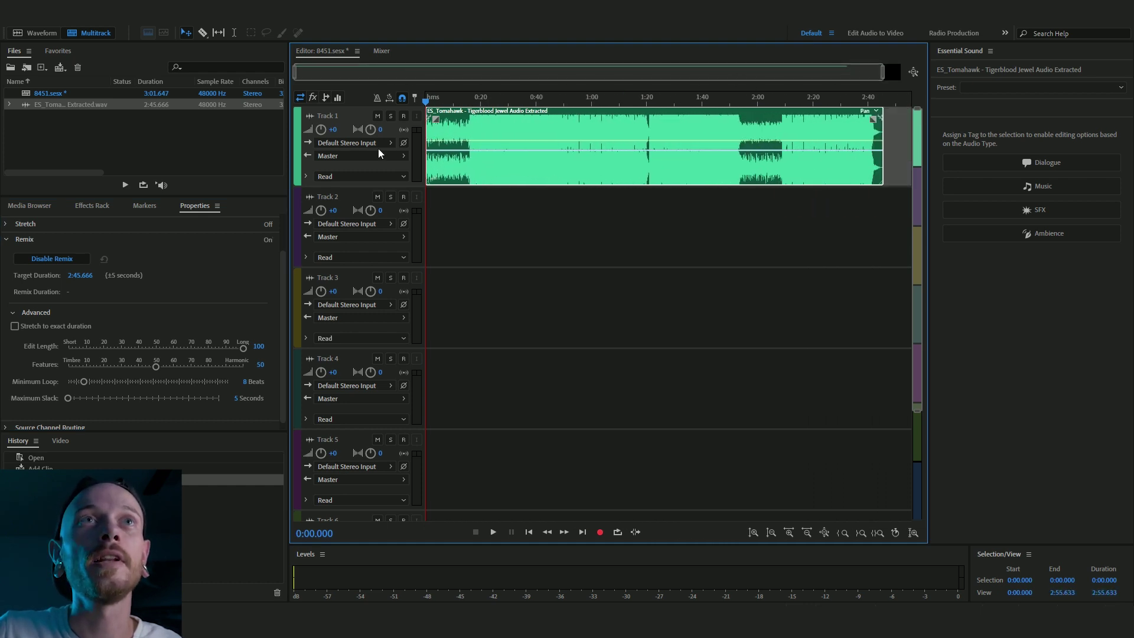
{"action": "left_click_drag", "start_coordinate": [881, 118], "coordinate": [698, 143]}
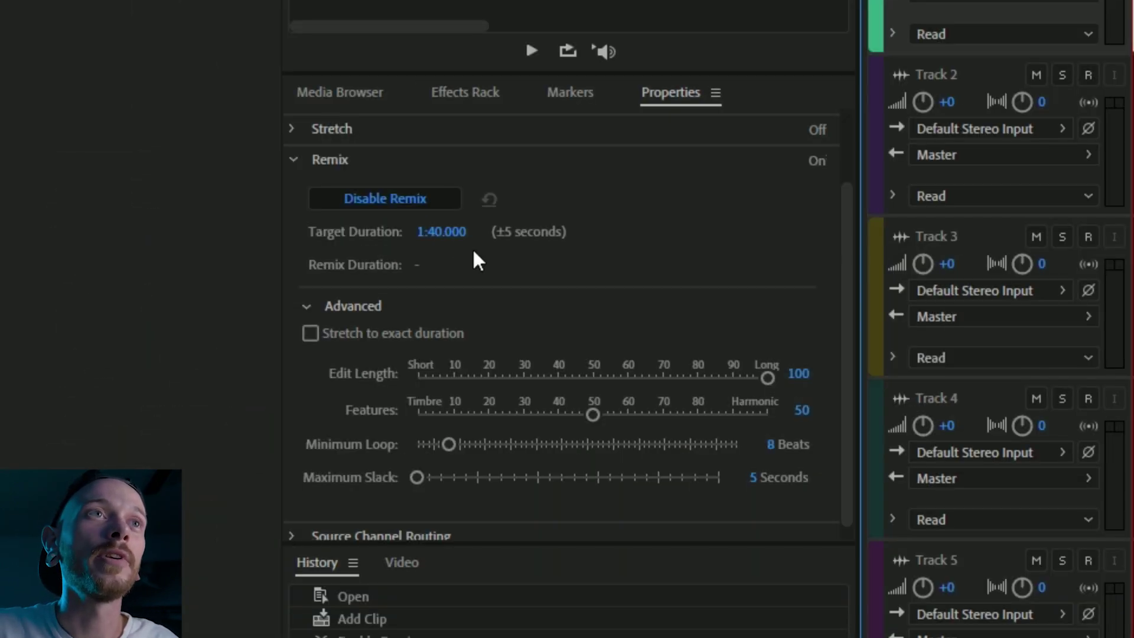
- Lower the remix target to 0:29.300 and shorten the Minimum Loop slider
{"action": "left_click_drag", "start_coordinate": [455, 236], "coordinate": [393, 228]}
{"action": "left_click_drag", "start_coordinate": [287, 230], "coordinate": [286, 313]}
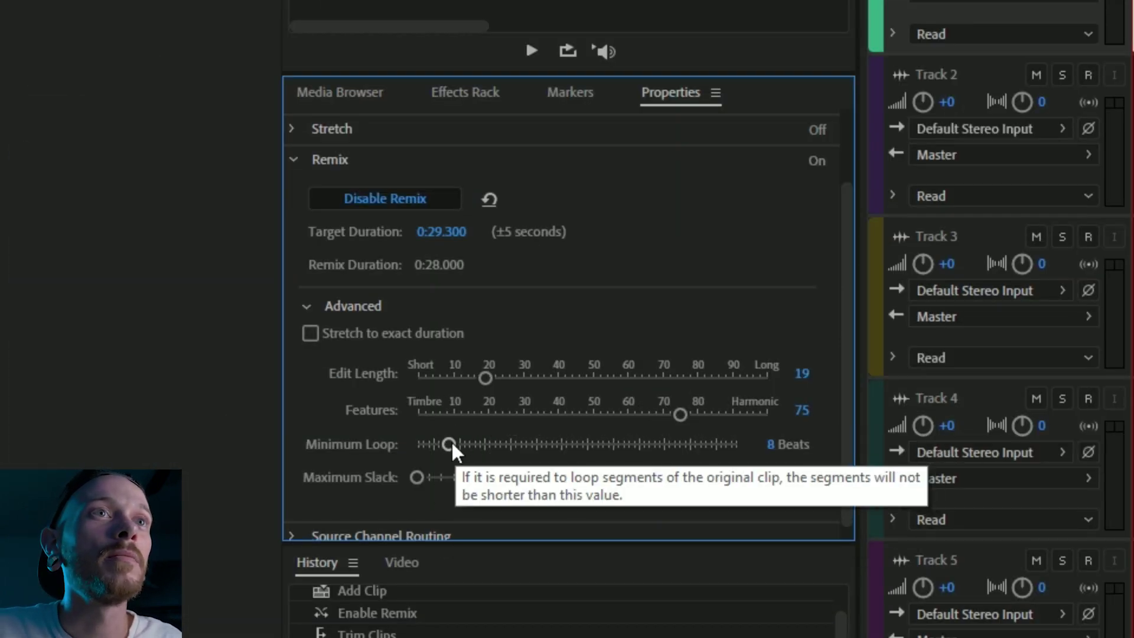
{"action": "left_click_drag", "start_coordinate": [456, 445], "coordinate": [432, 439]}
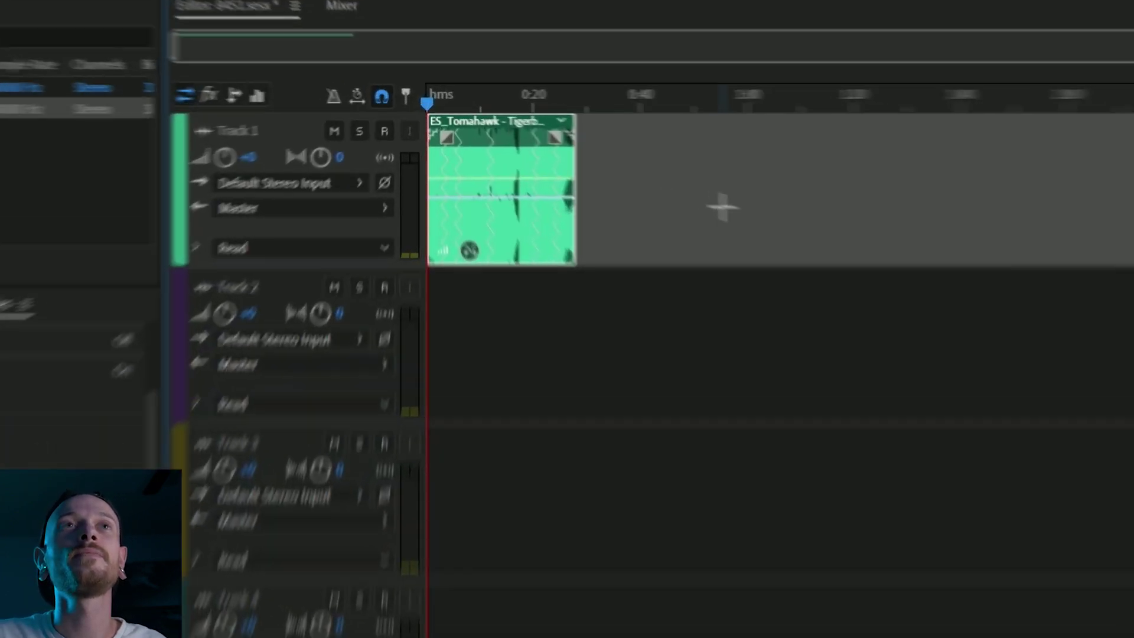
- Play back the 28-second remixed Tomahawk clip
{"action": "key", "text": "space"}
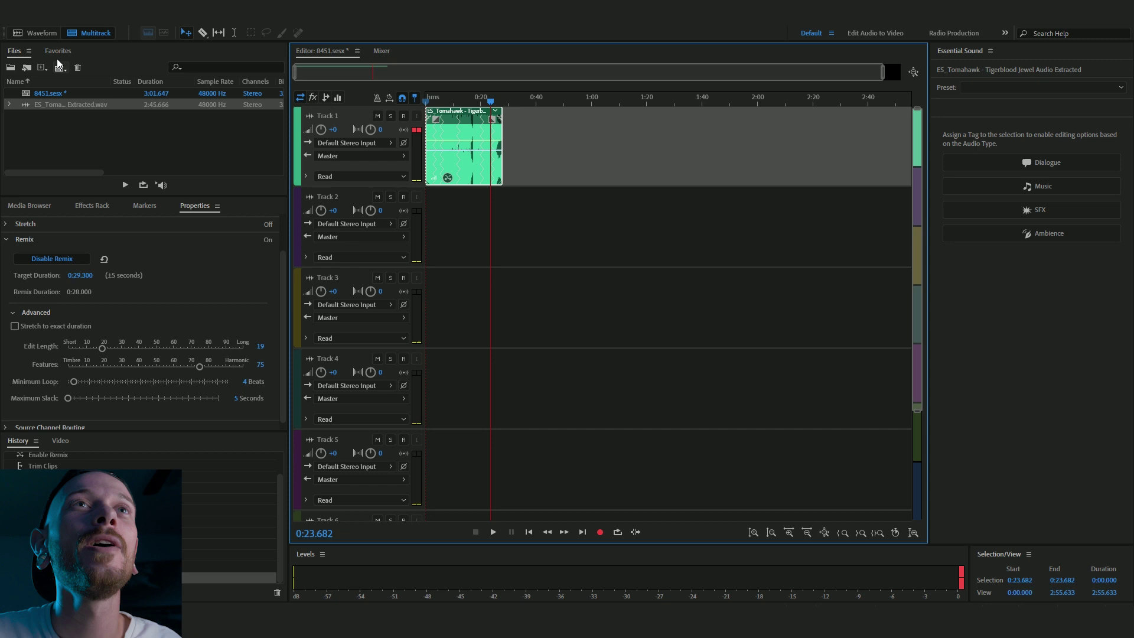
- Mix down the entire session to 8451_mixdown.wav in the 1 Hour Song Loop Tutorial folder
{"action": "left_click", "coordinate": [9, 26]}
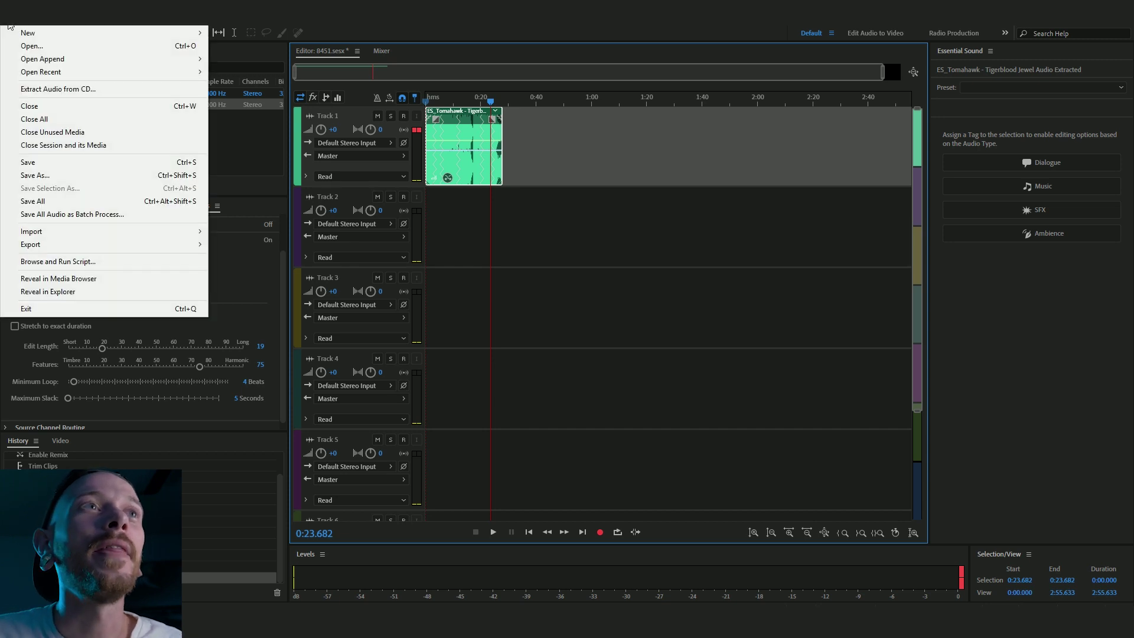
{"action": "mouse_move", "coordinate": [164, 243]}
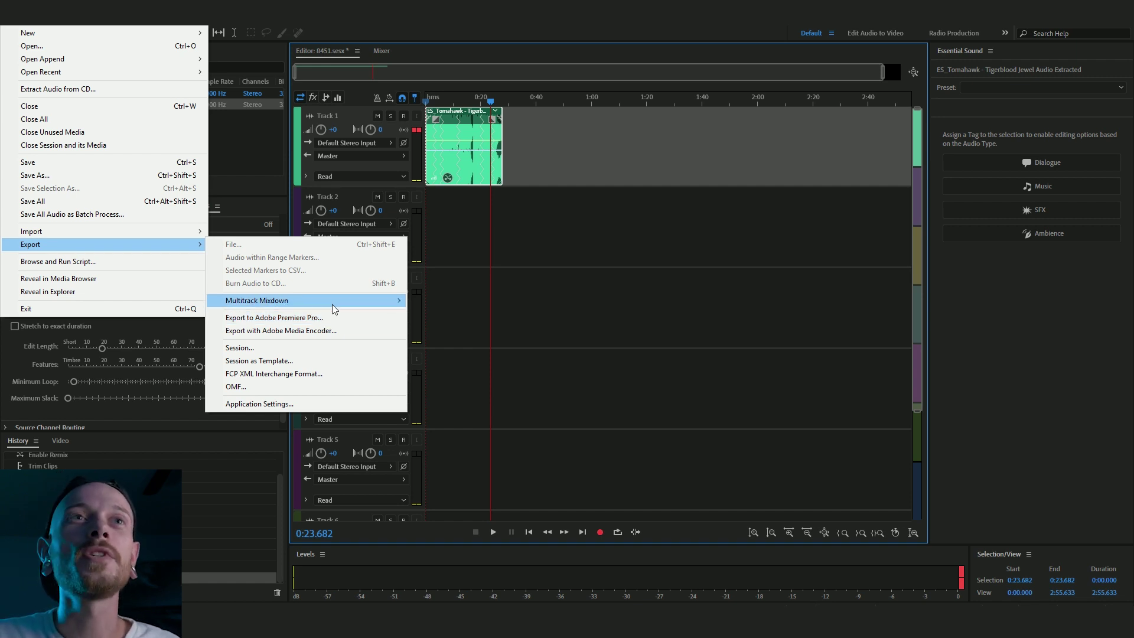
{"action": "mouse_move", "coordinate": [332, 303]}
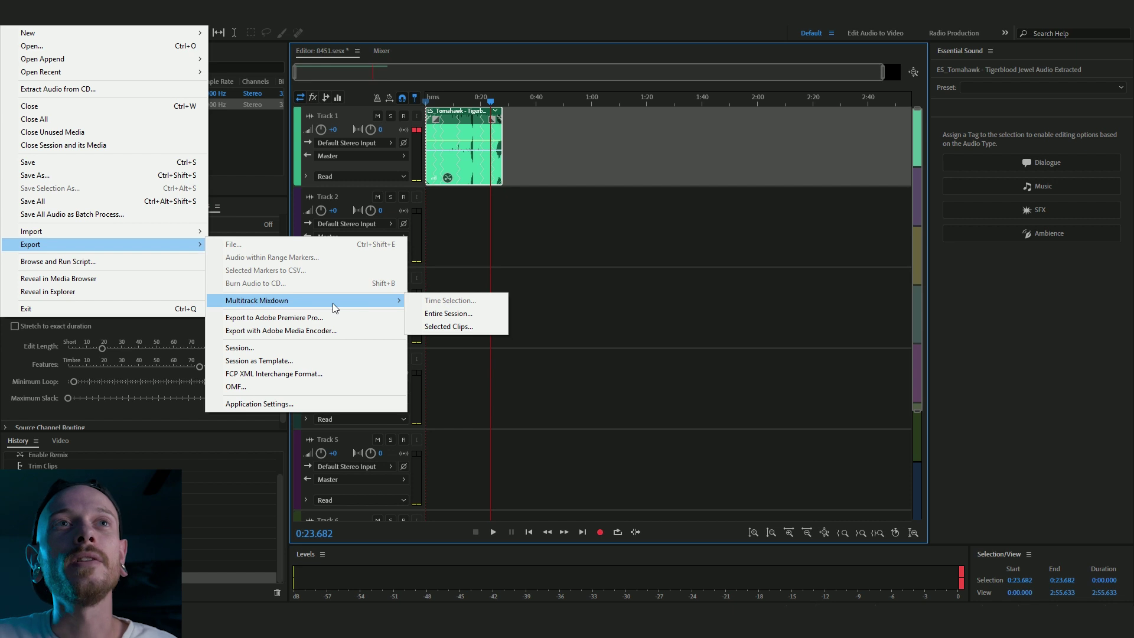
{"action": "left_click", "coordinate": [466, 318]}
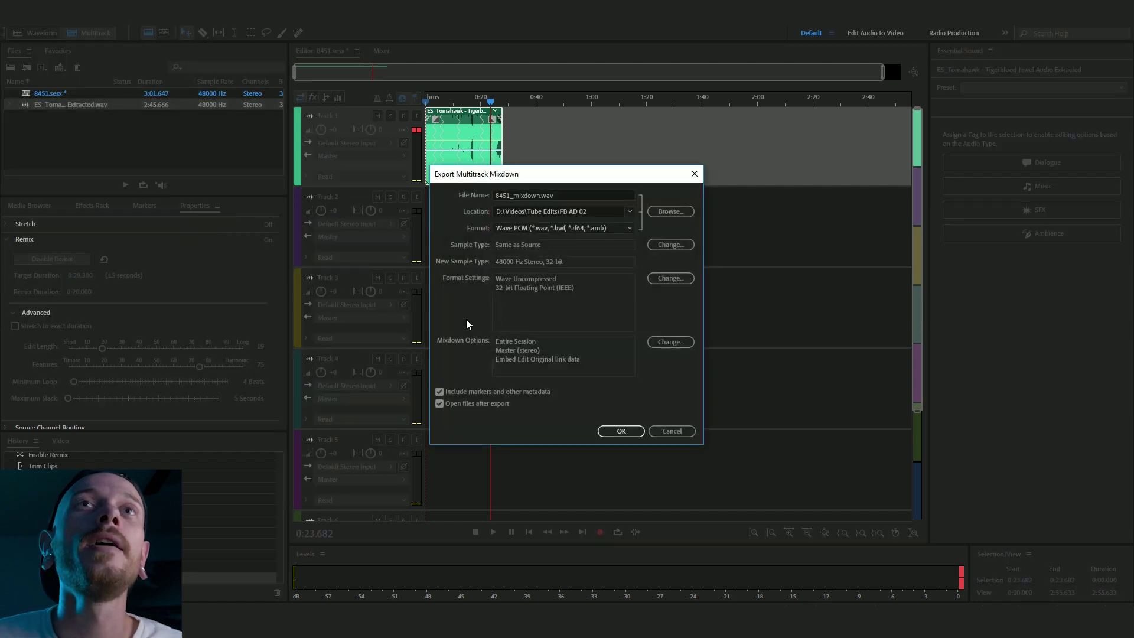
{"action": "left_click", "coordinate": [667, 213]}
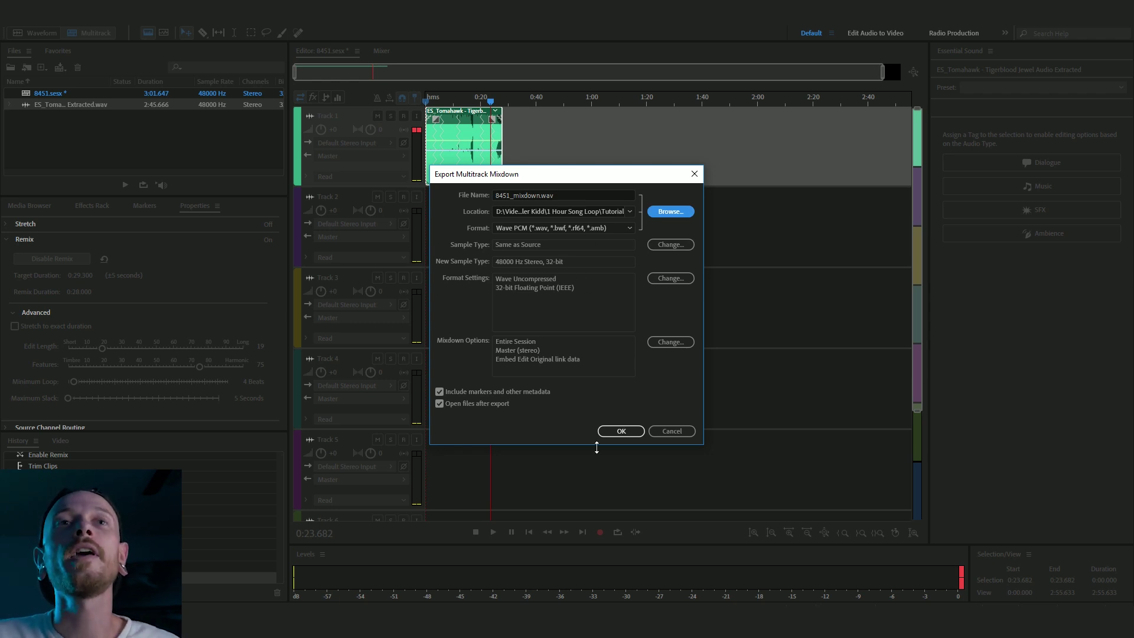
{"action": "left_click", "coordinate": [620, 430]}
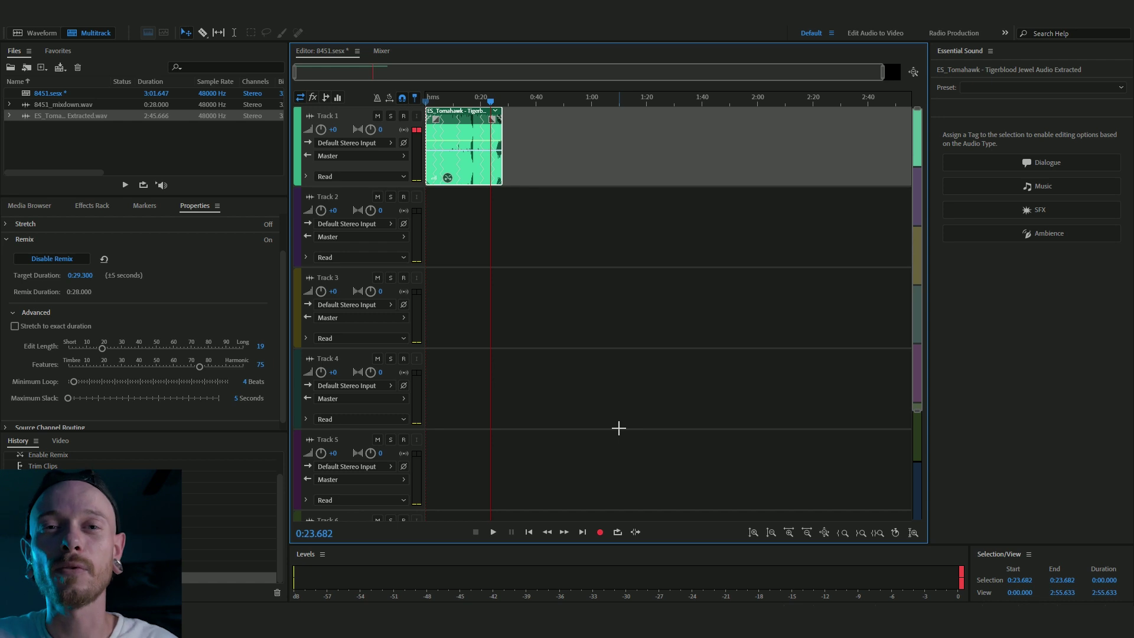